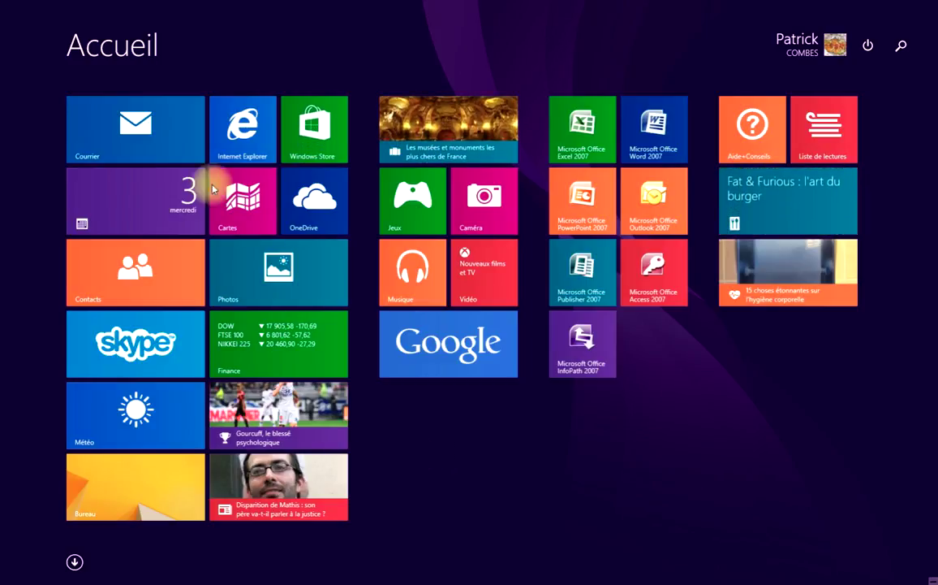
Launch the Courrier (Mail) app from the Start screen to show the Hotmail inbox
left_click(138, 134)
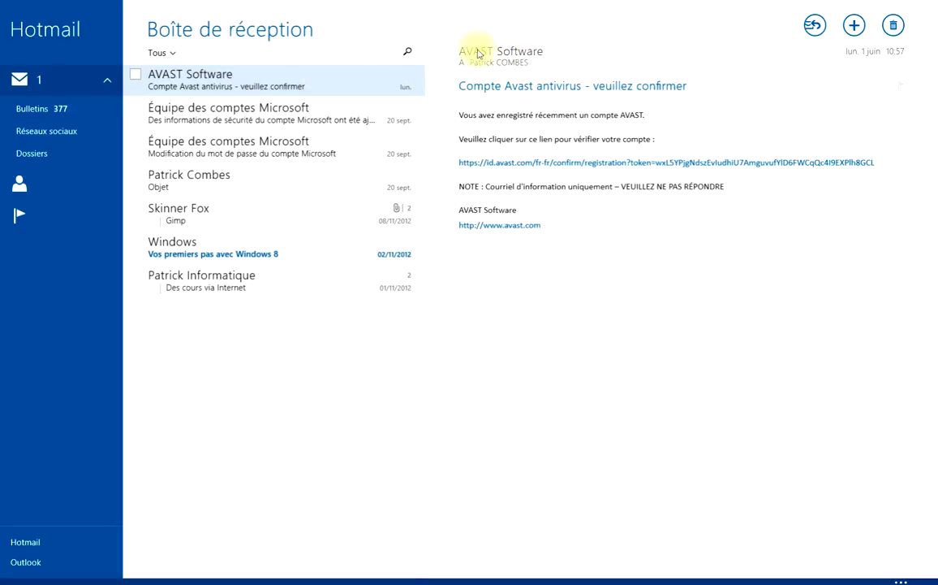
From the AVAST Software sender card in the message header, choose Ajouter un contact
mouse_move(475, 53)
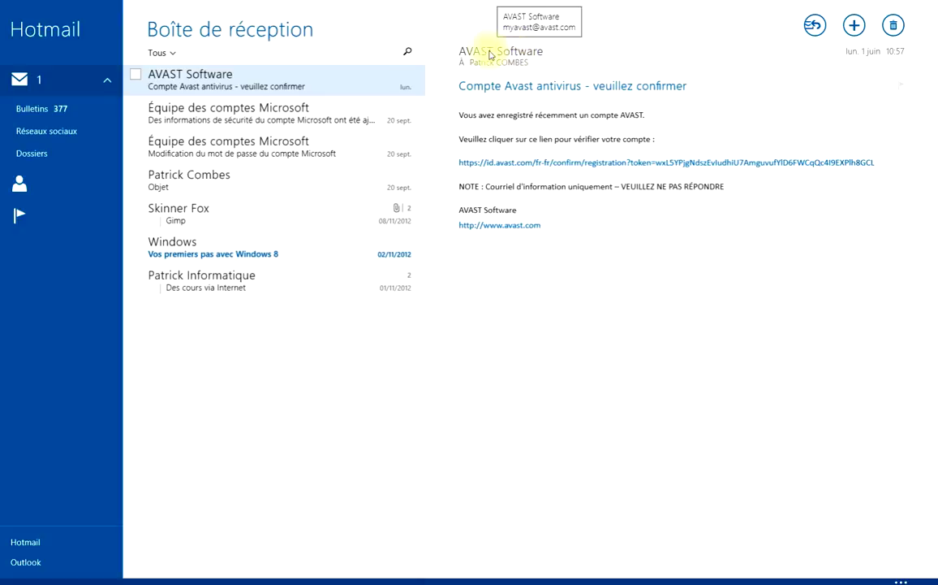
left_click(498, 50)
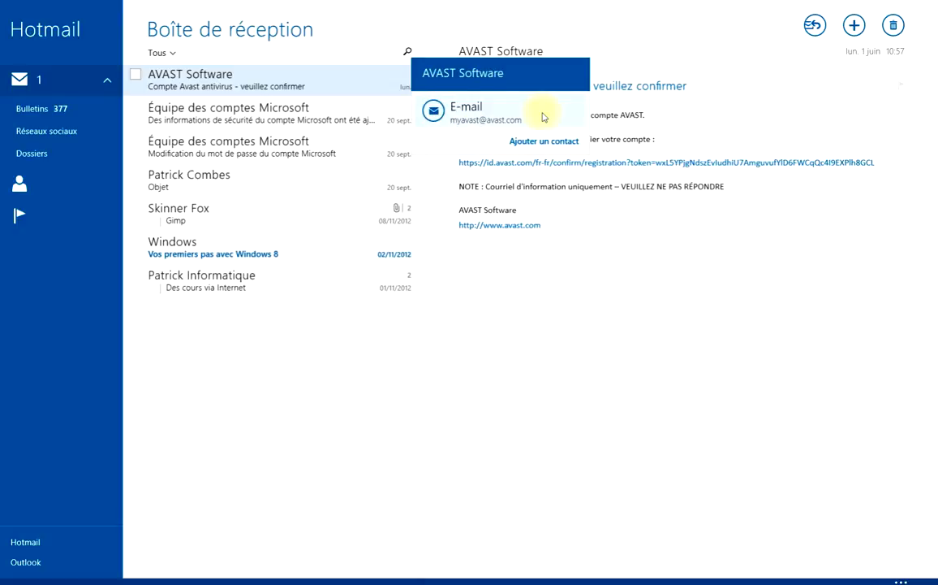
left_click(656, 61)
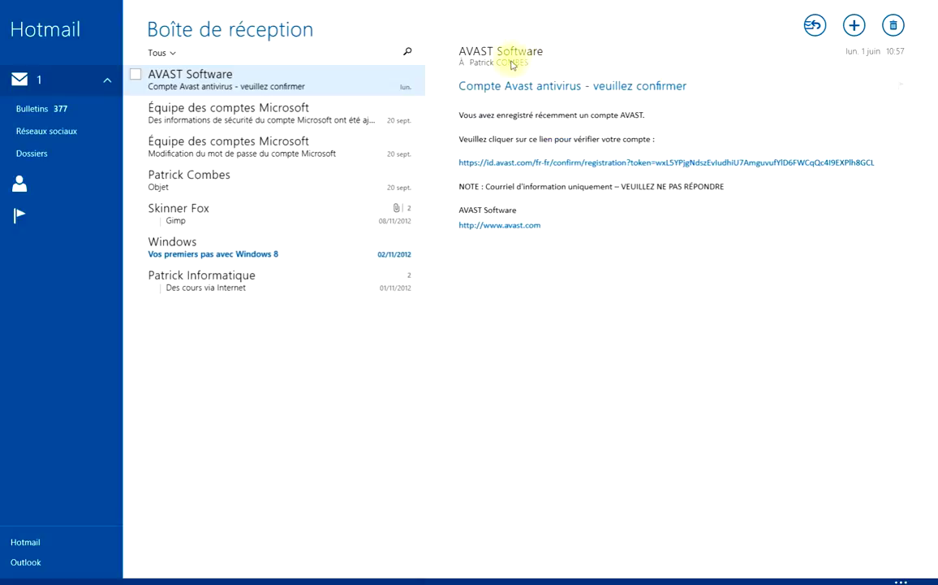
mouse_move(495, 54)
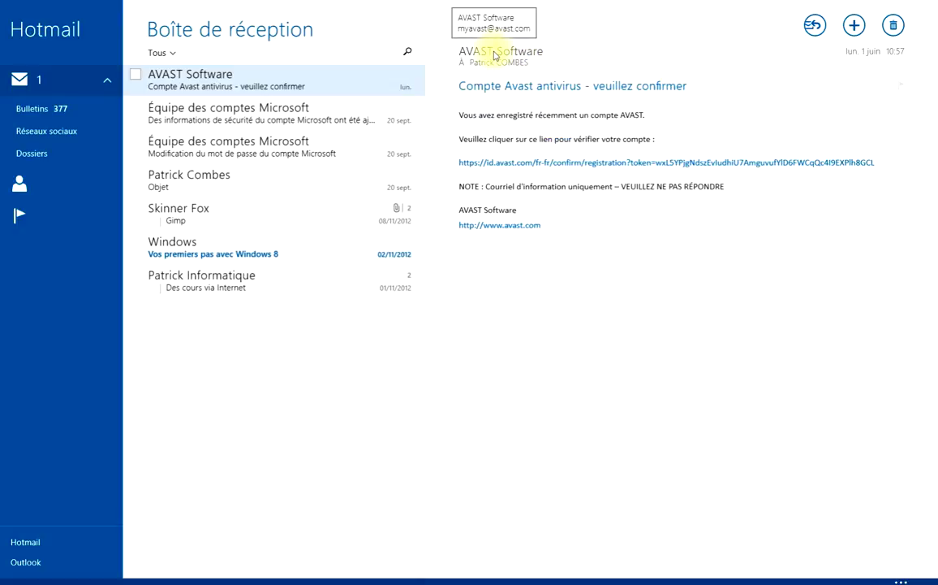
left_click(494, 53)
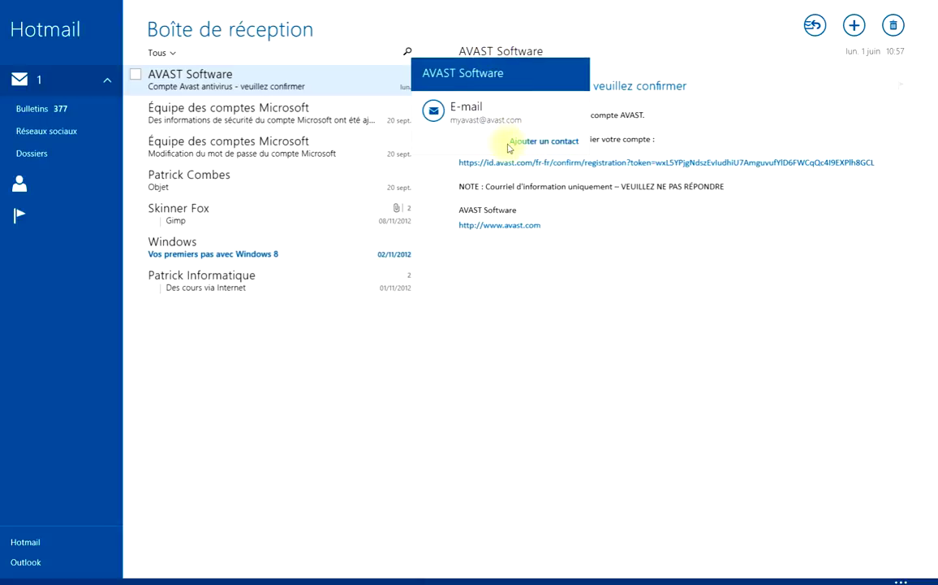
left_click(551, 143)
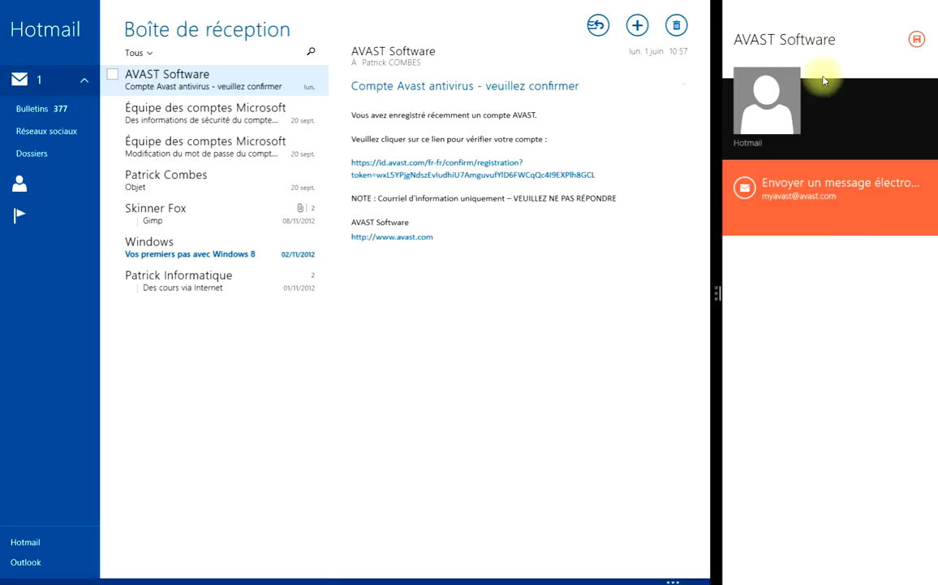
Save AVAST Software with Enregistrer comme nouveau contact and close the snapped Contacts pane
left_click(919, 42)
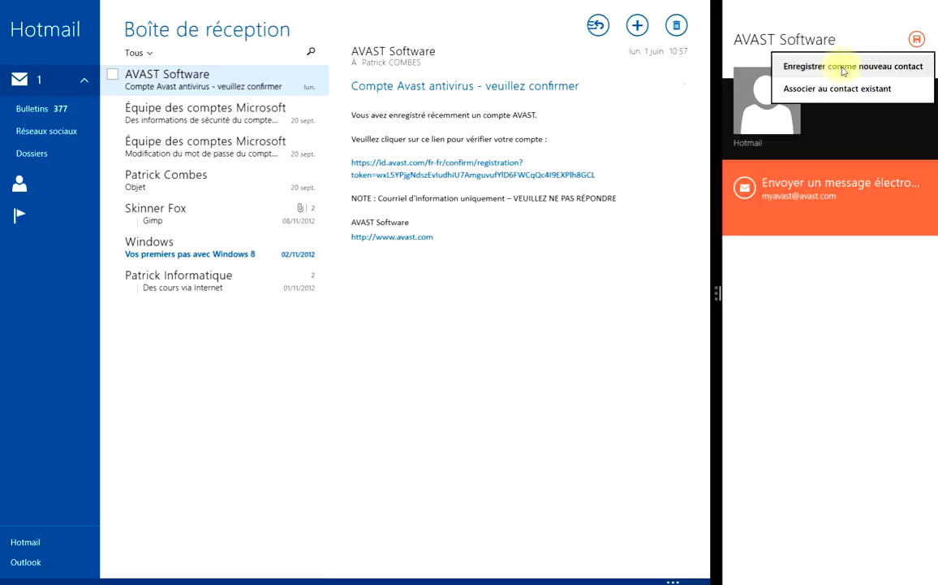
left_click(843, 72)
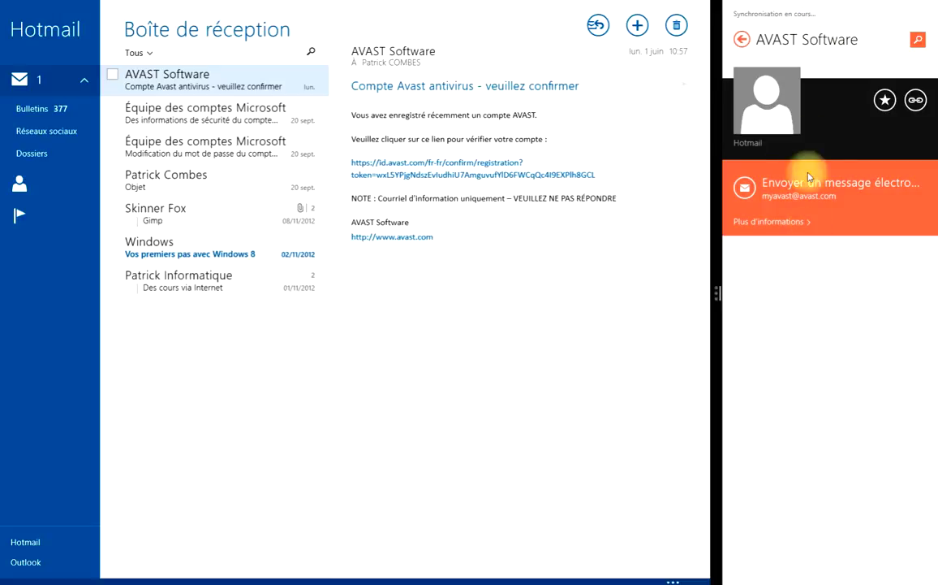
mouse_move(825, 5)
left_click_drag(825, 5, 824, 578)
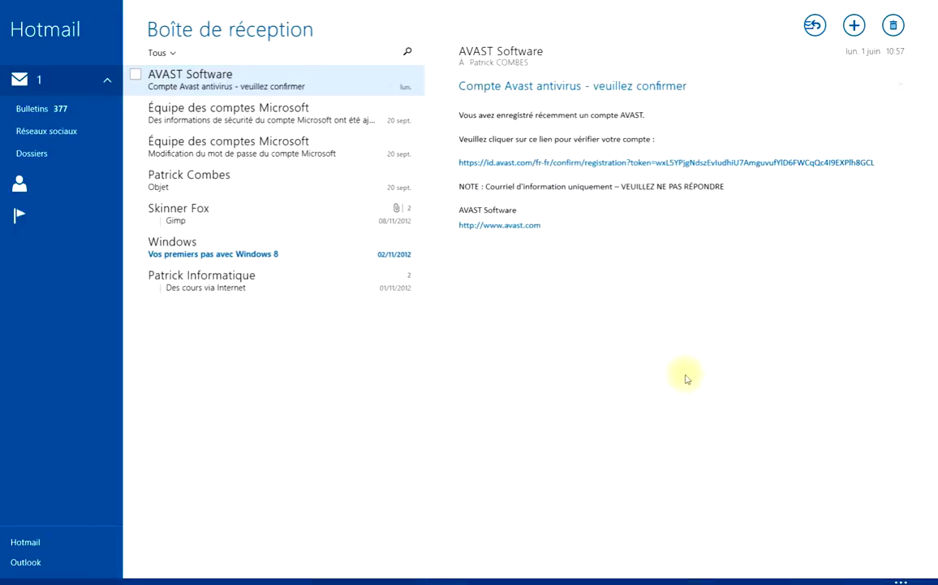
Close Mail and open Contacts to find AVAST Software in the full contact list
mouse_move(466, 6)
left_click_drag(467, 5, 456, 568)
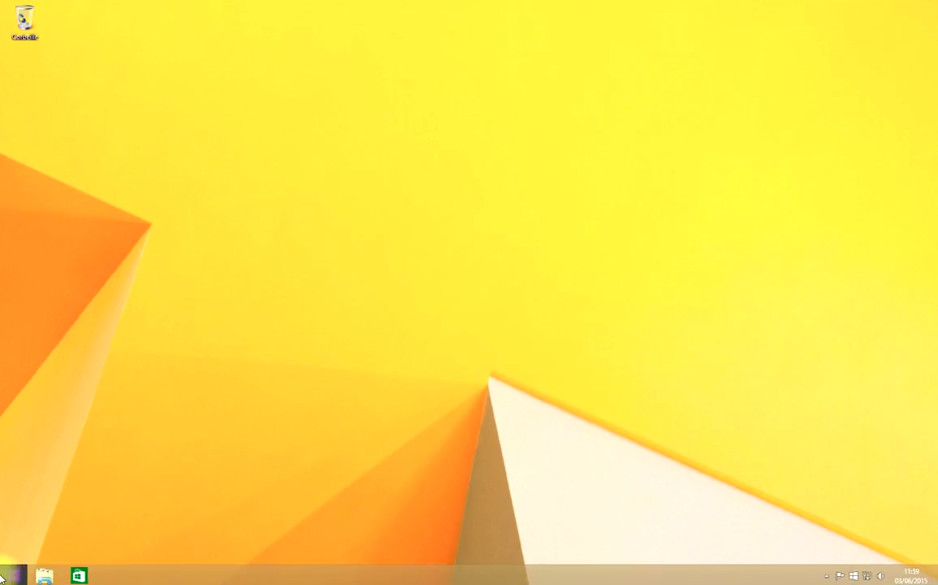
left_click(11, 574)
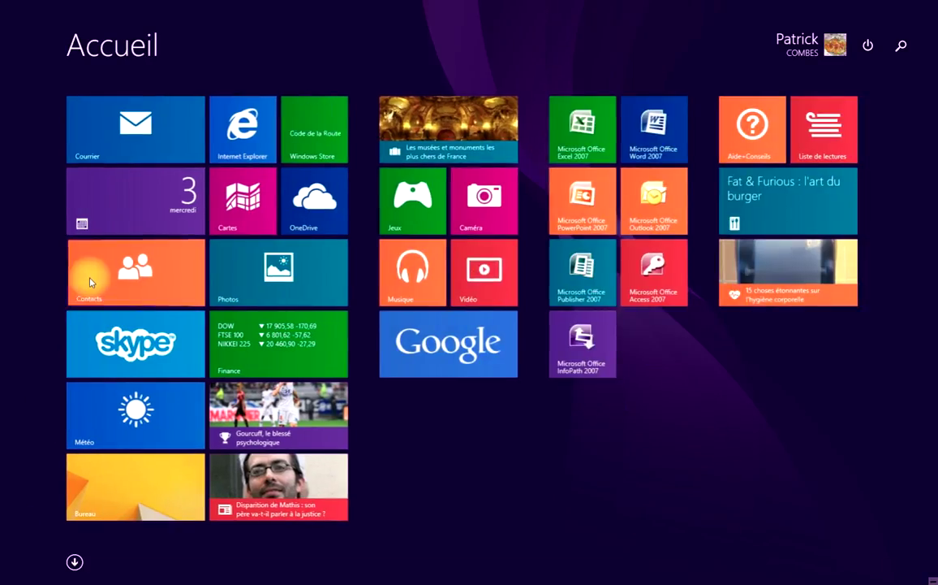
left_click(89, 272)
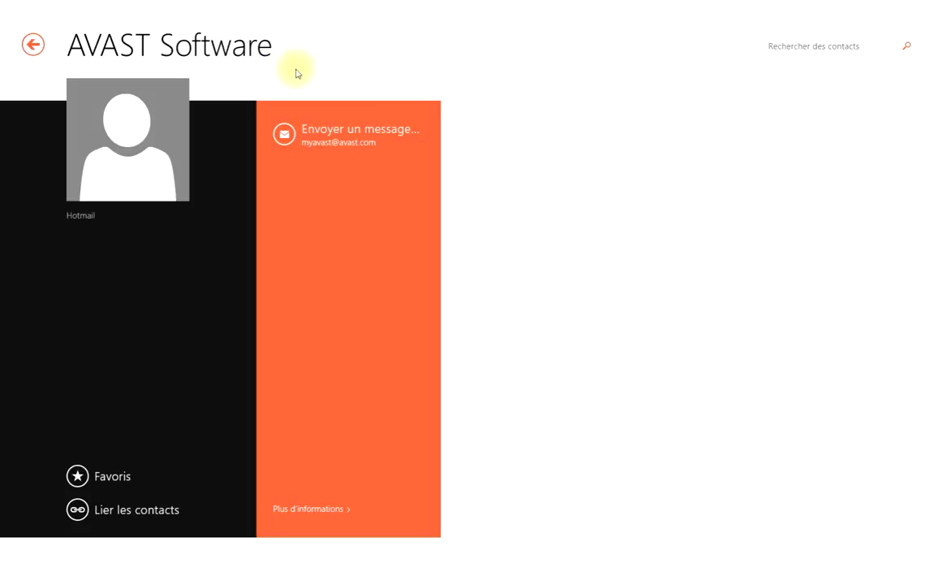
left_click(31, 46)
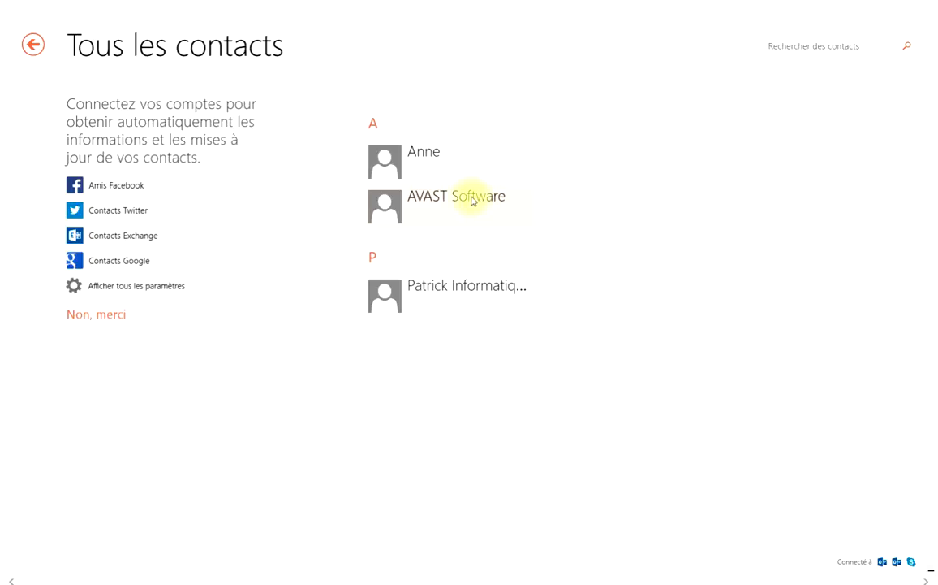
Close the Contacts app, leaving the Windows 8 desktop showing
mouse_move(415, 6)
left_click_drag(418, 11, 408, 543)
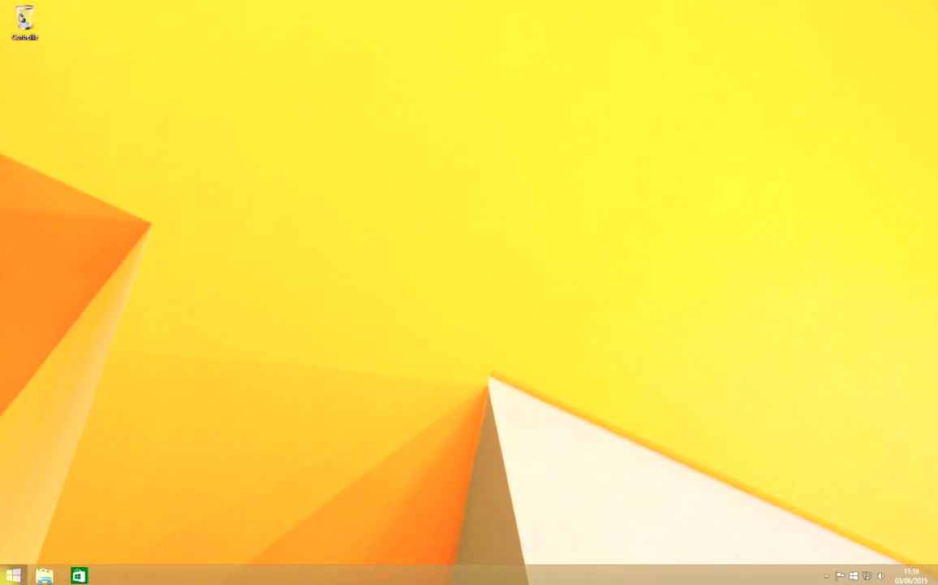
left_click(13, 574)
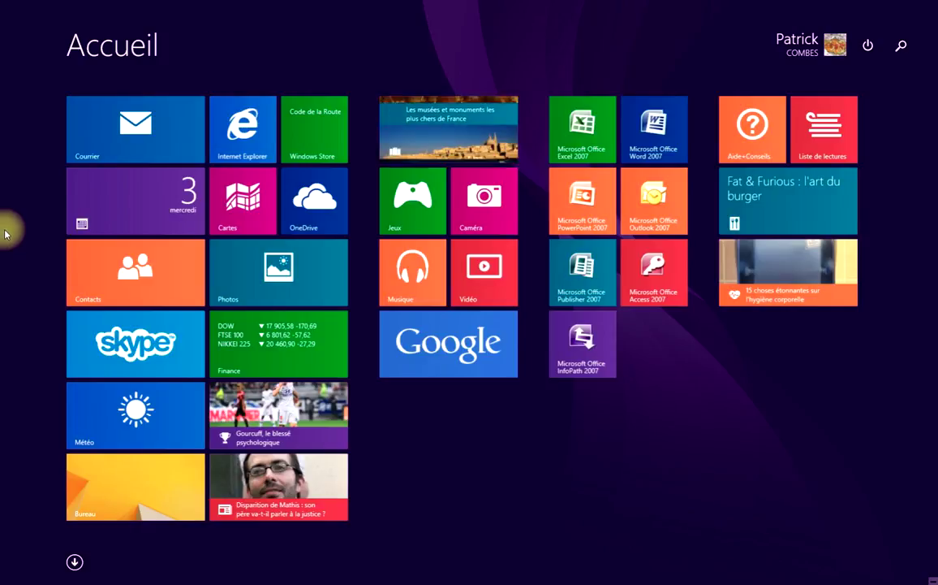
Relaunch Contacts and choose Nouveau contact from the app bar
left_click(130, 283)
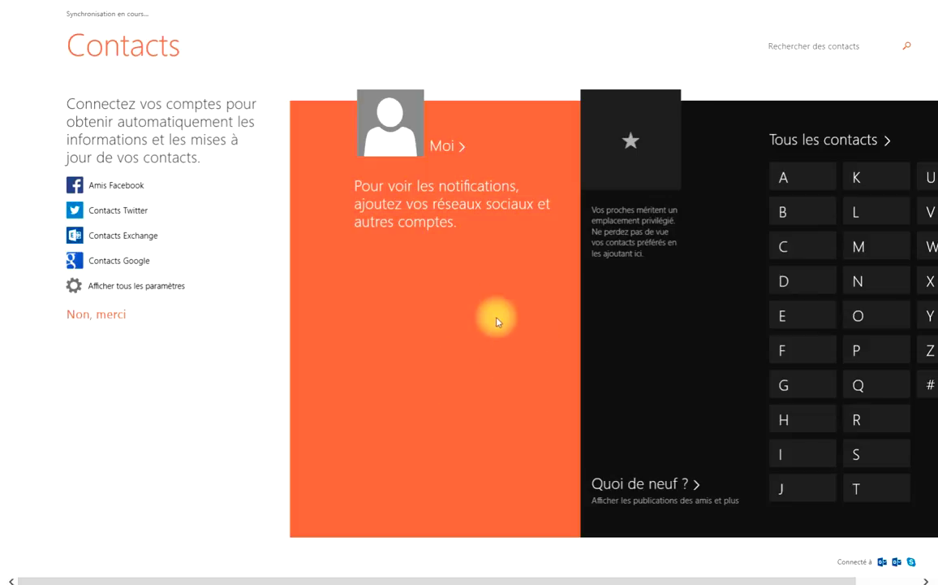
right_click(521, 328)
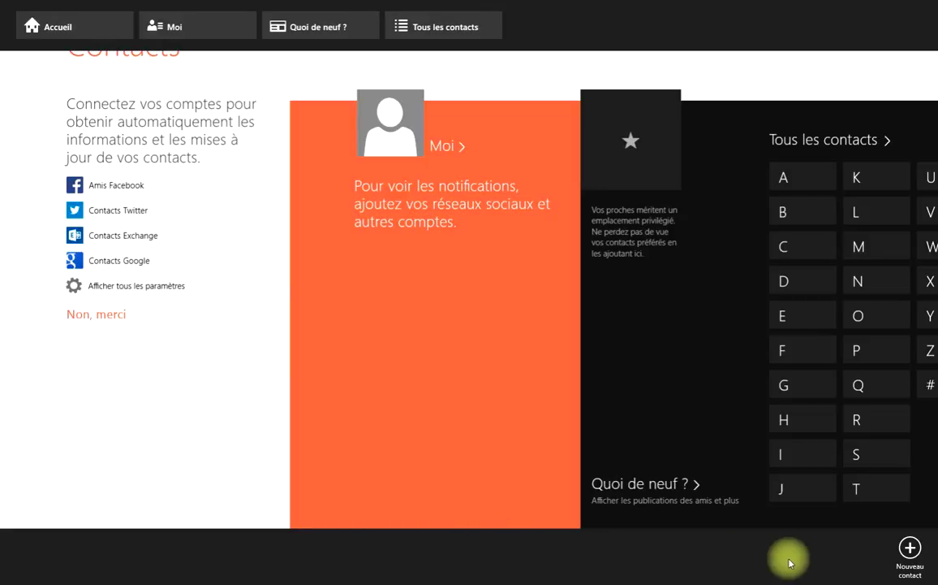
left_click(911, 550)
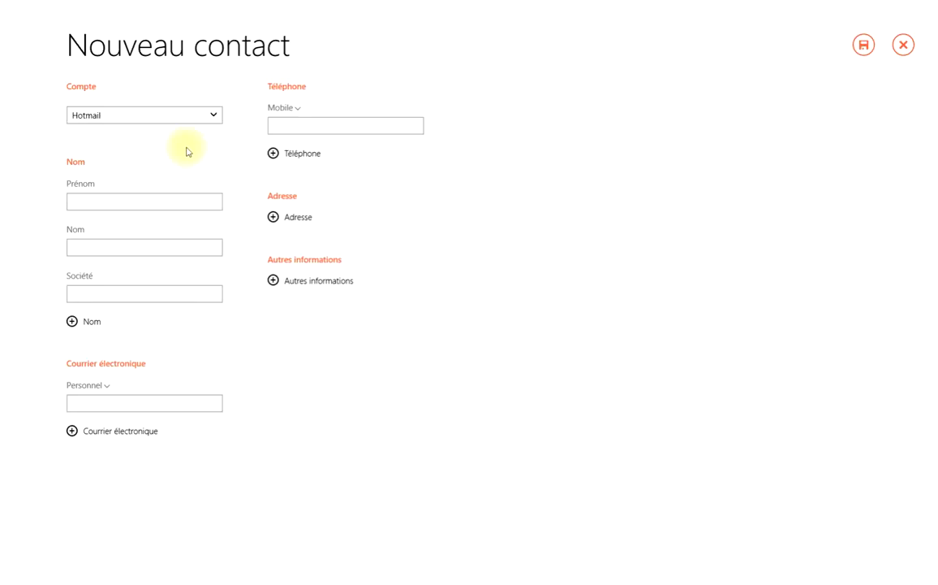
Keep Hotmail as the account that stores the new contact
left_click(152, 116)
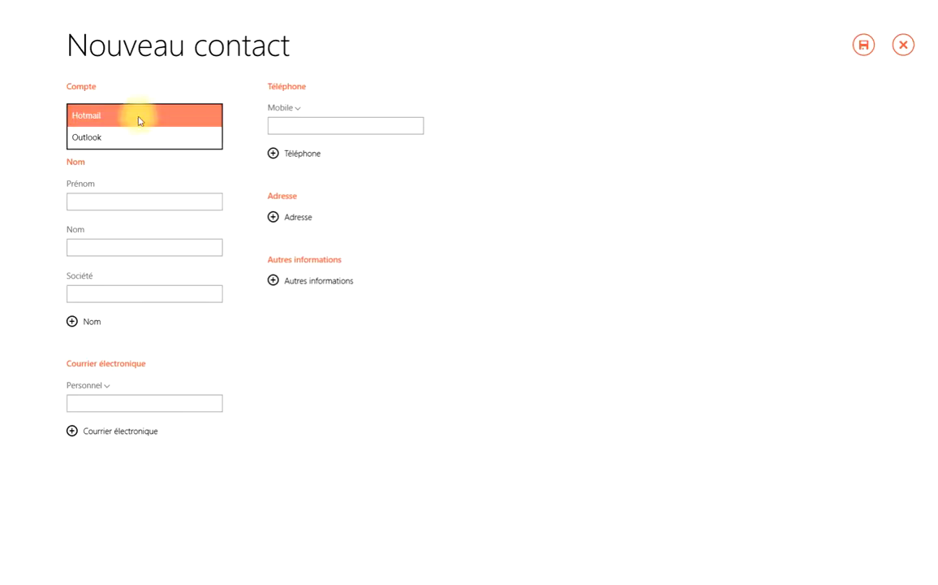
left_click(122, 136)
left_click(133, 123)
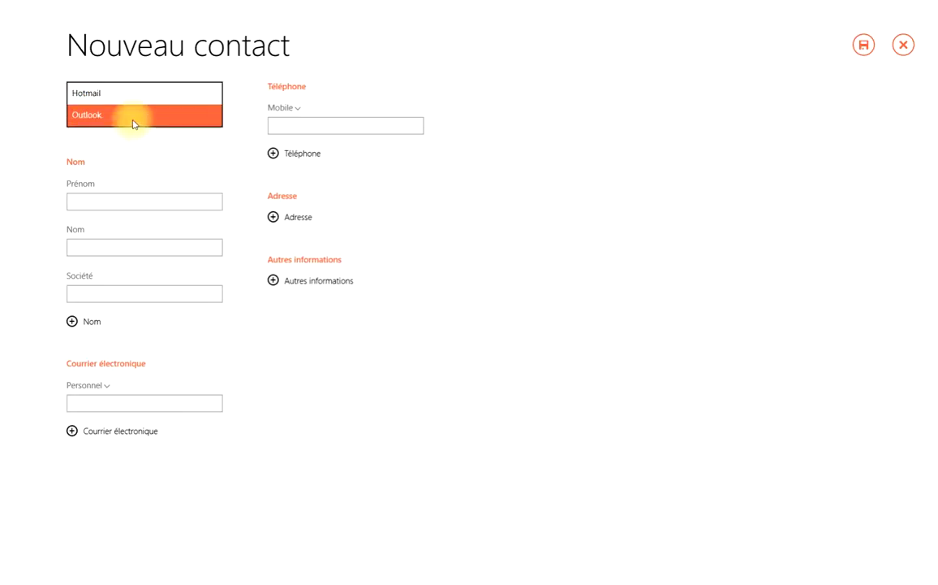
left_click(115, 96)
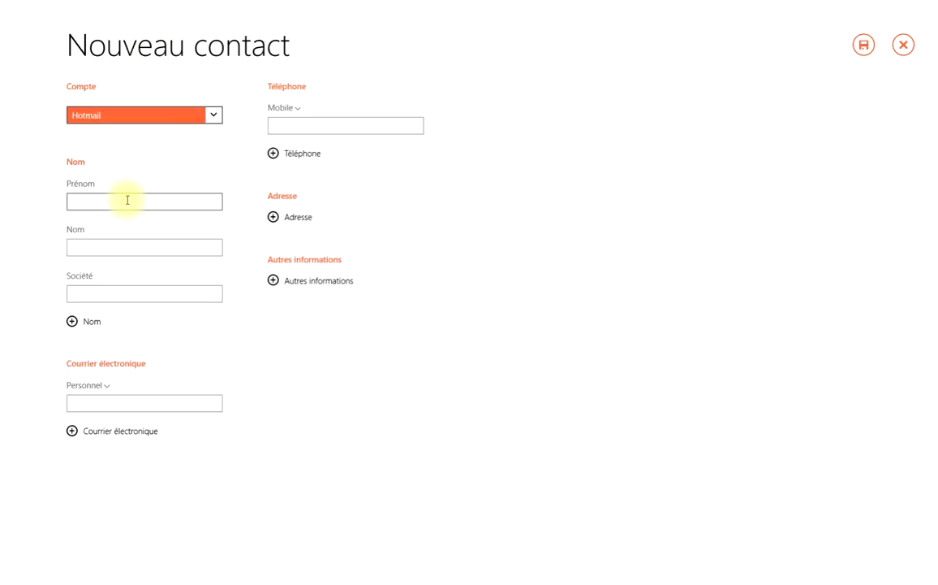
Enter the first name Séverin, adding no extra name fields
left_click(97, 199)
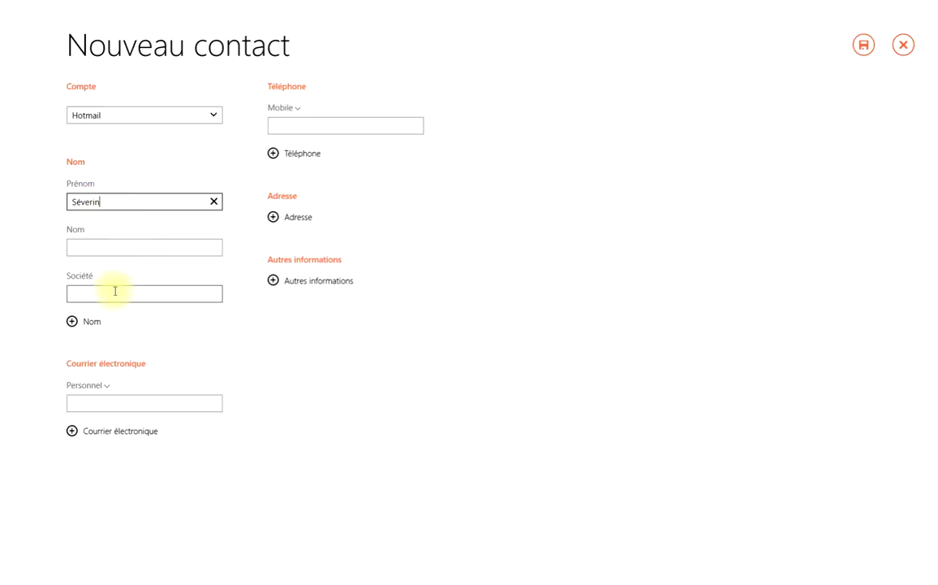
left_click(71, 323)
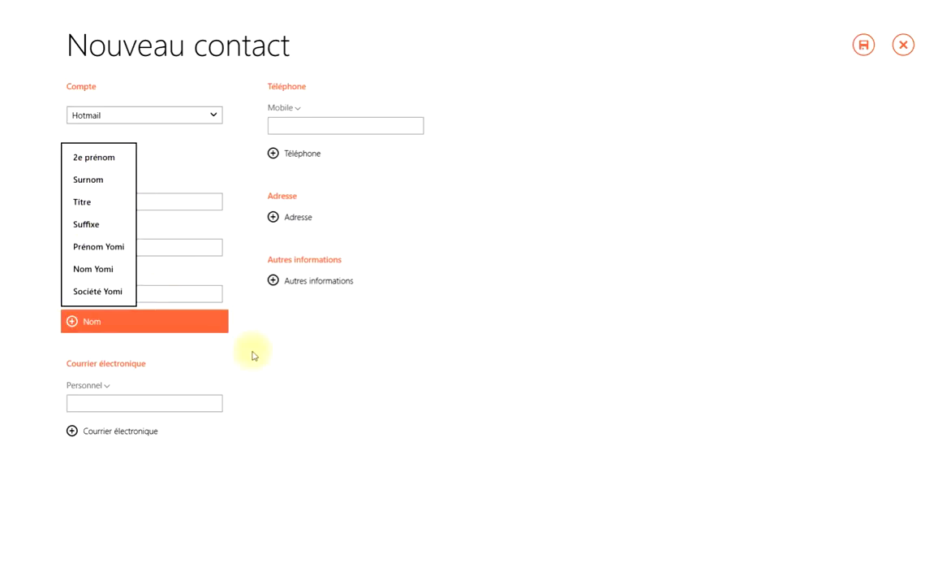
left_click(276, 365)
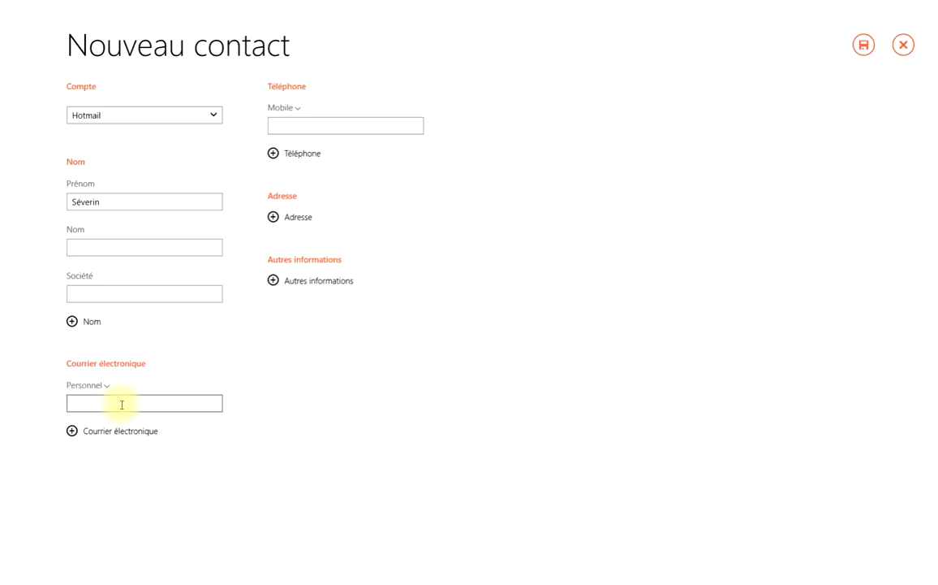
left_click(121, 403)
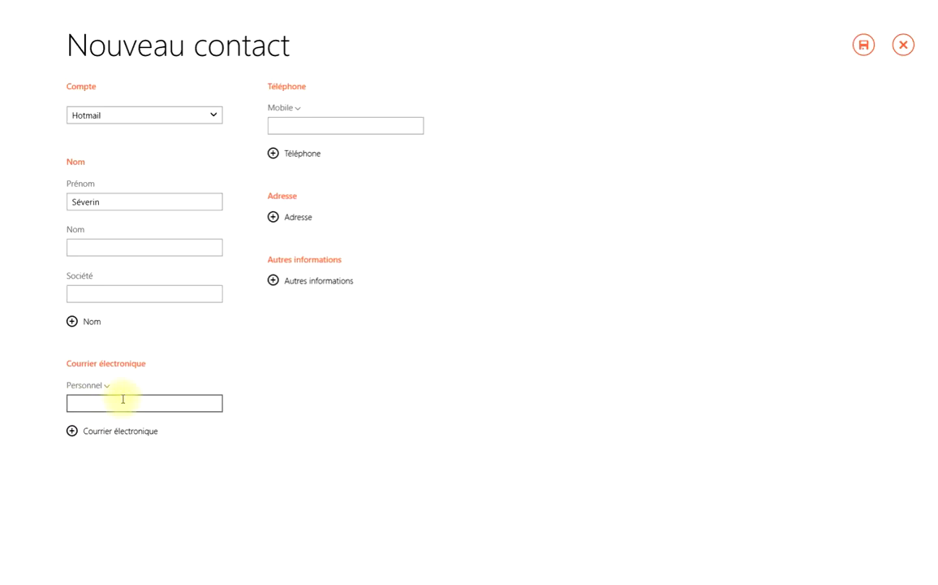
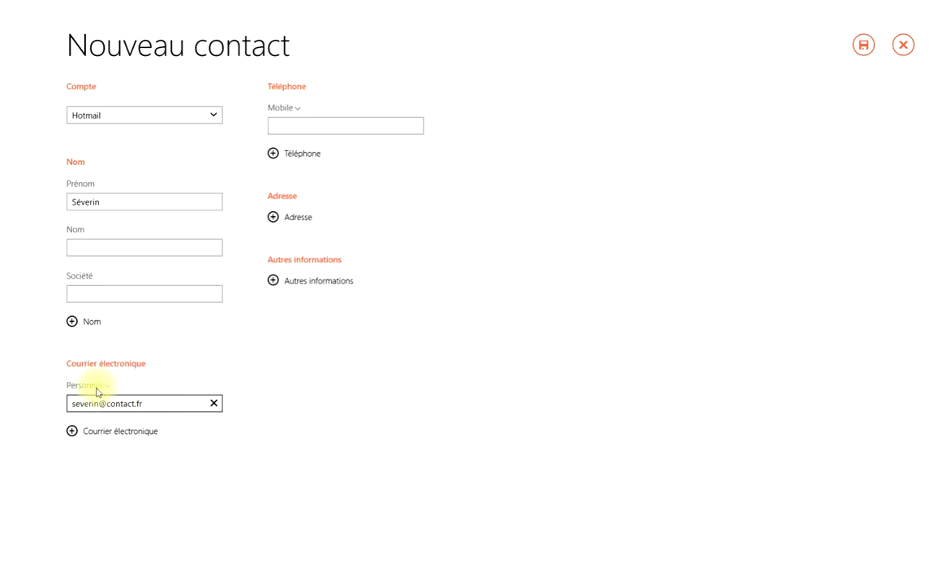
left_click(102, 391)
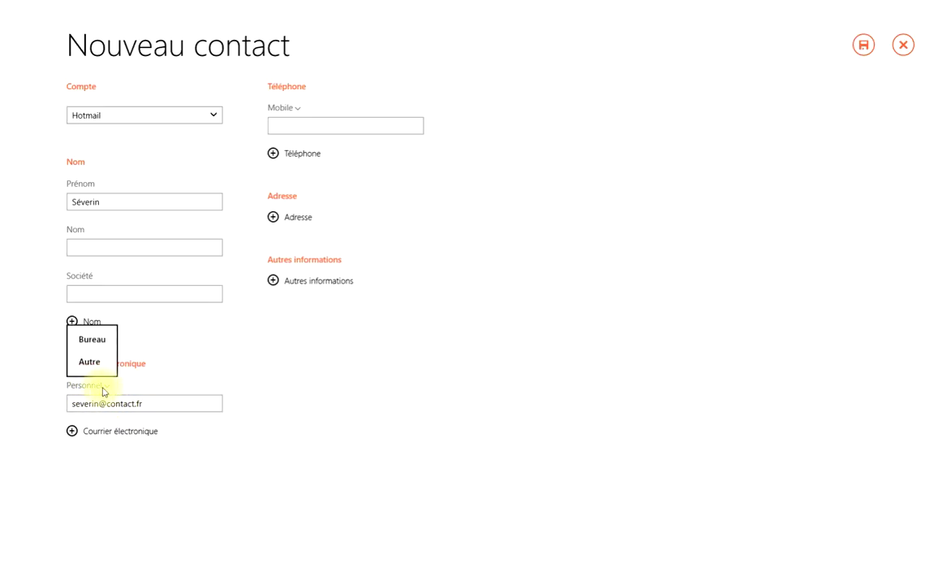
left_click(95, 340)
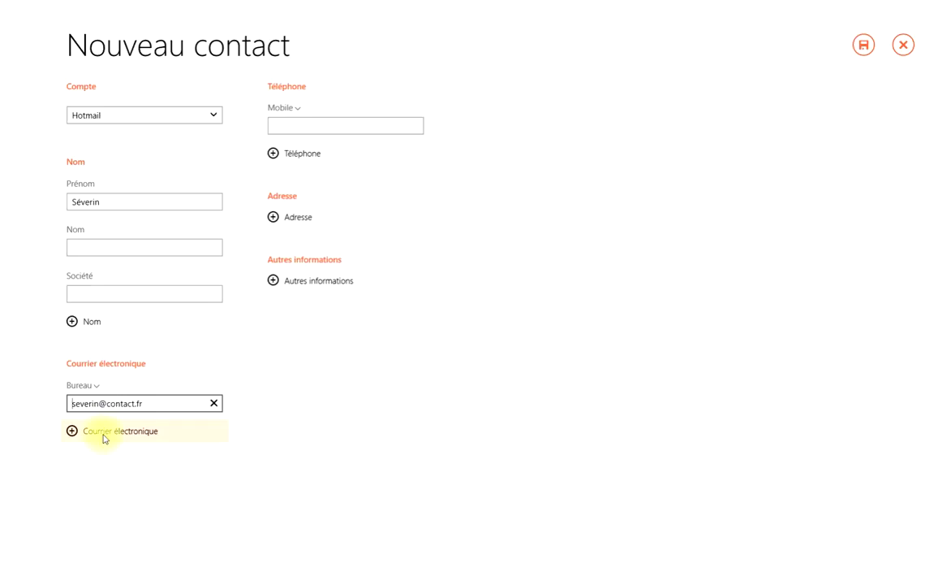
left_click(104, 437)
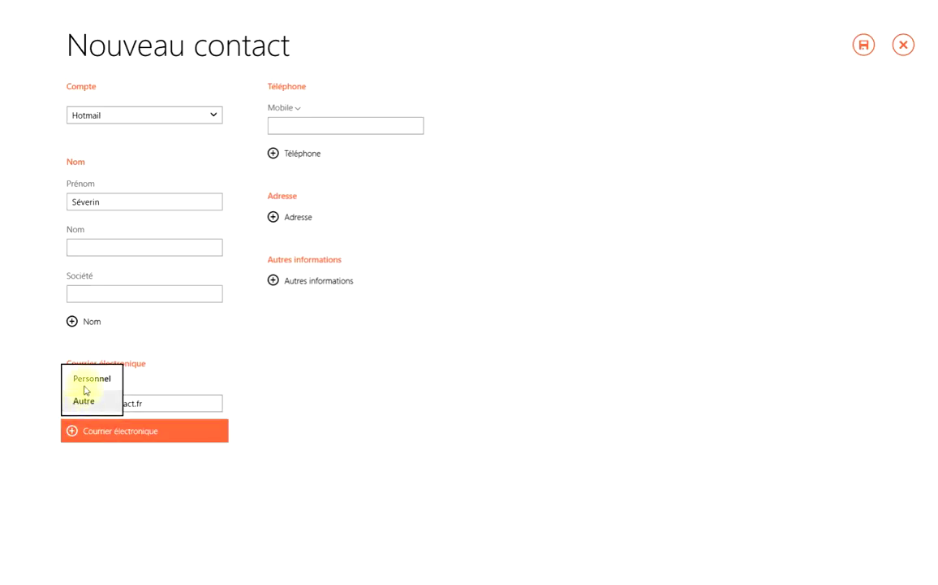
left_click(80, 379)
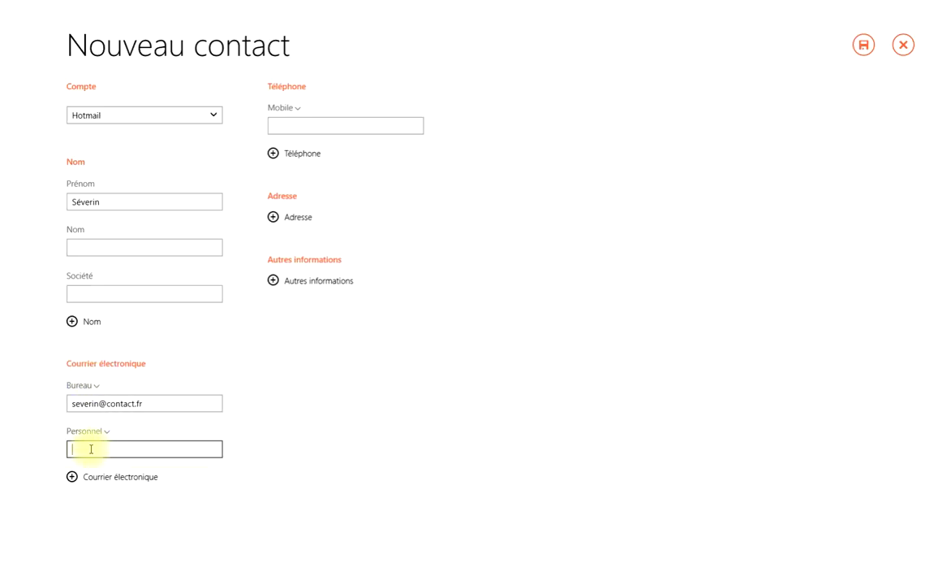
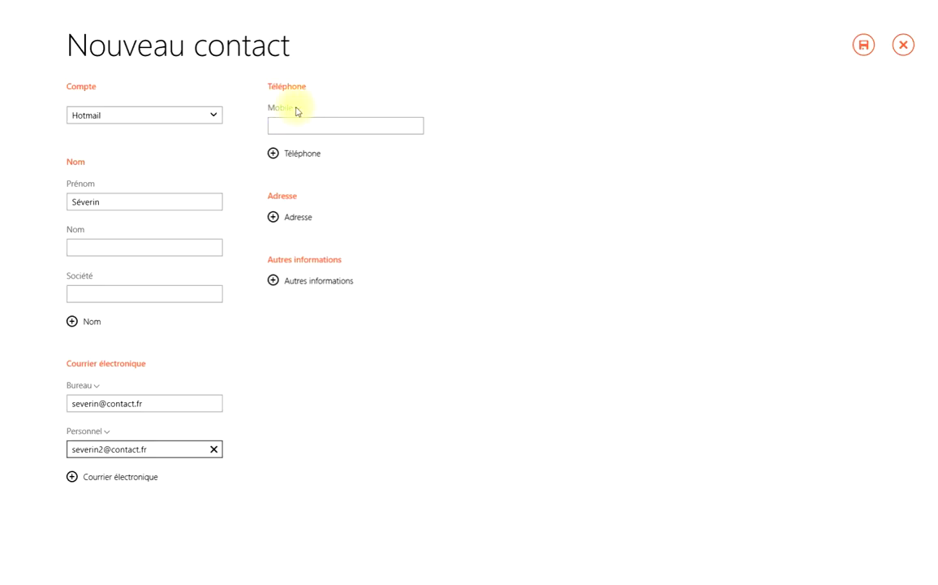
Change the phone number type from Mobile to Domicile, adding no other numbers
left_click(294, 108)
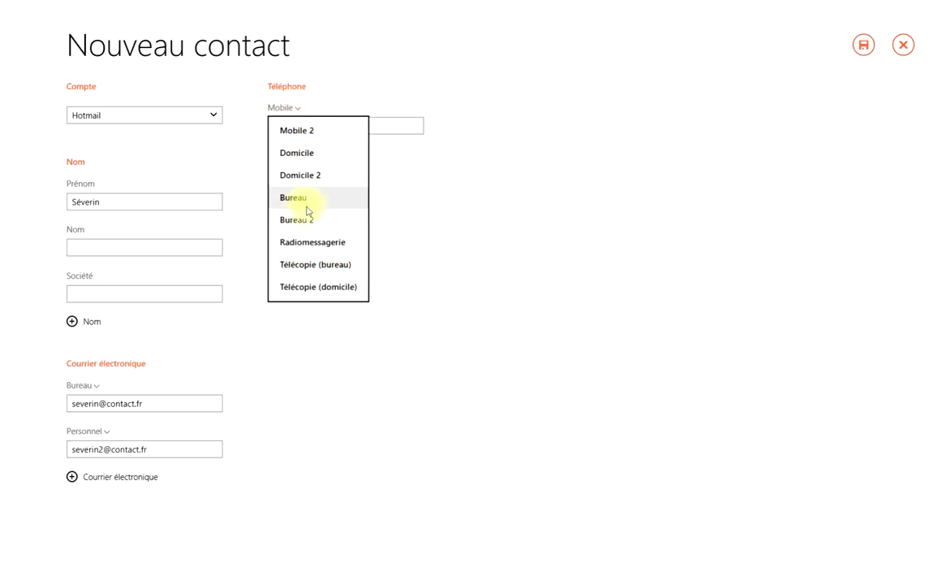
left_click(310, 156)
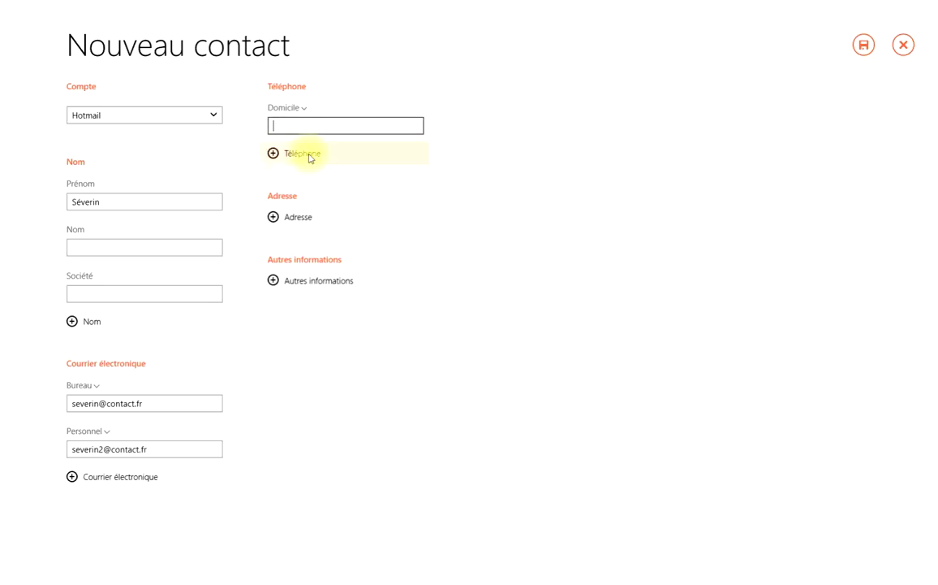
left_click(275, 156)
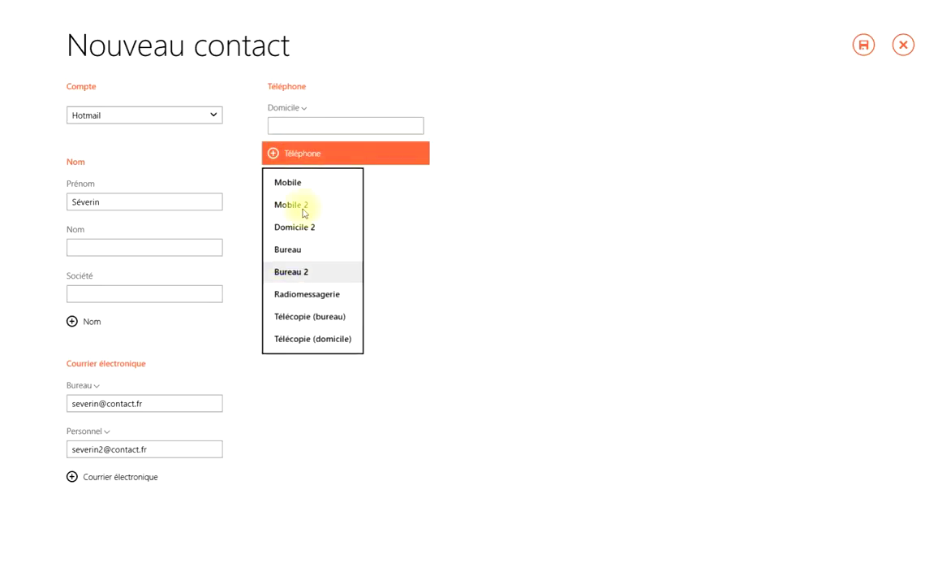
left_click(467, 185)
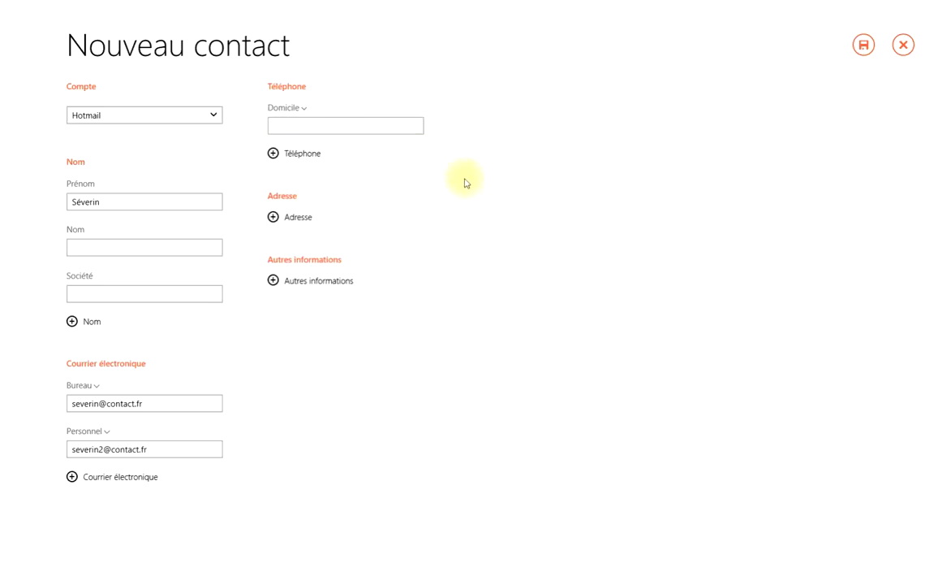
Leave the address and other details empty after reviewing their options
left_click(290, 218)
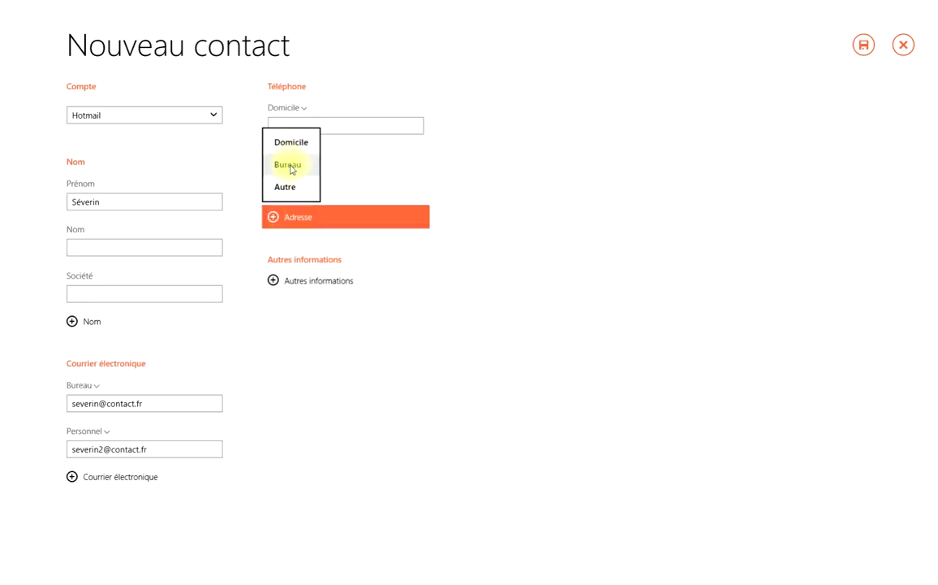
left_click(455, 267)
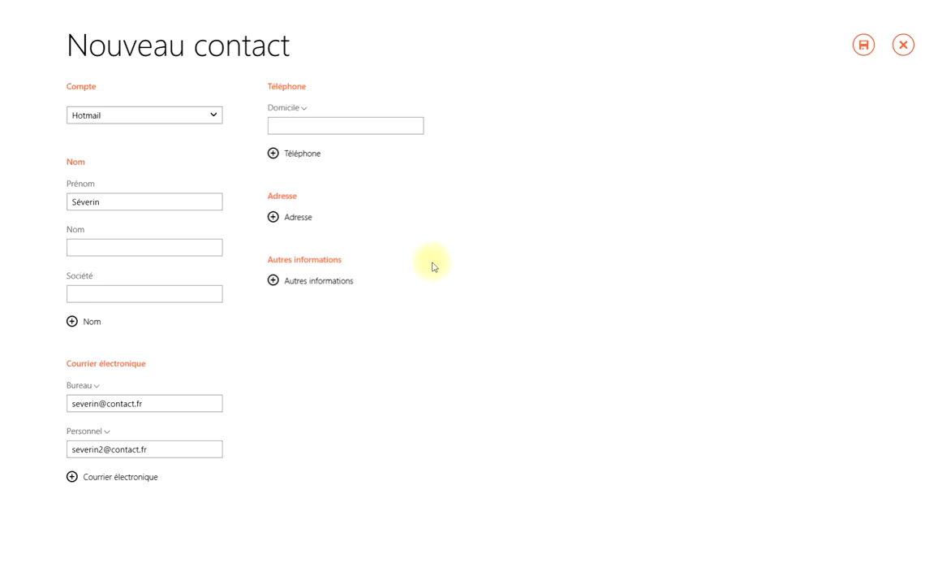
left_click(281, 281)
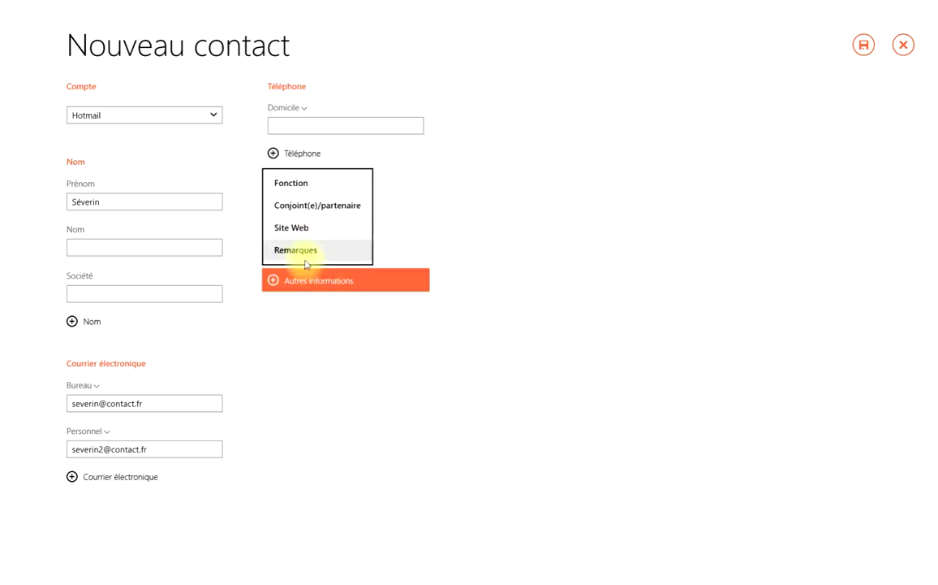
left_click(340, 351)
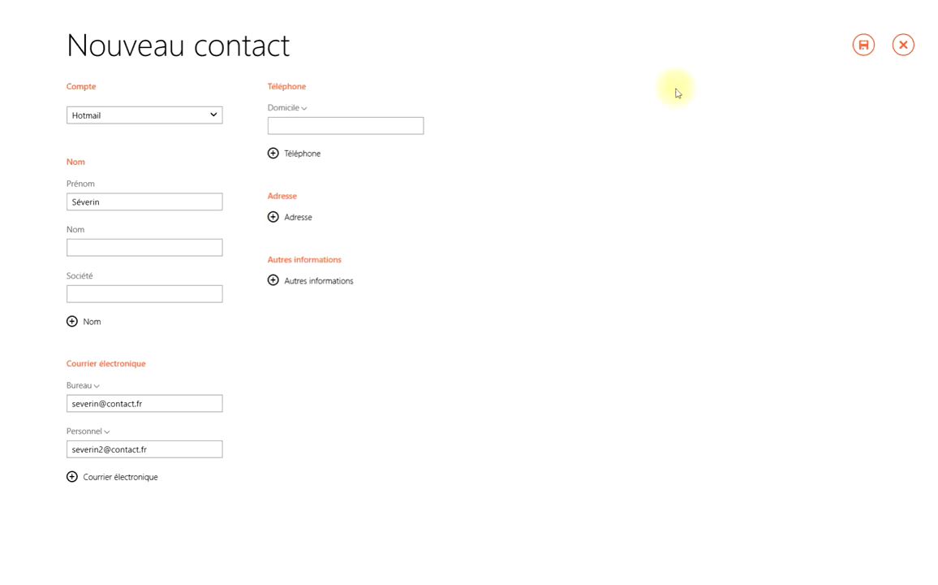
Save Séverin, then reopen the contact from the Tous les contacts list
left_click(864, 47)
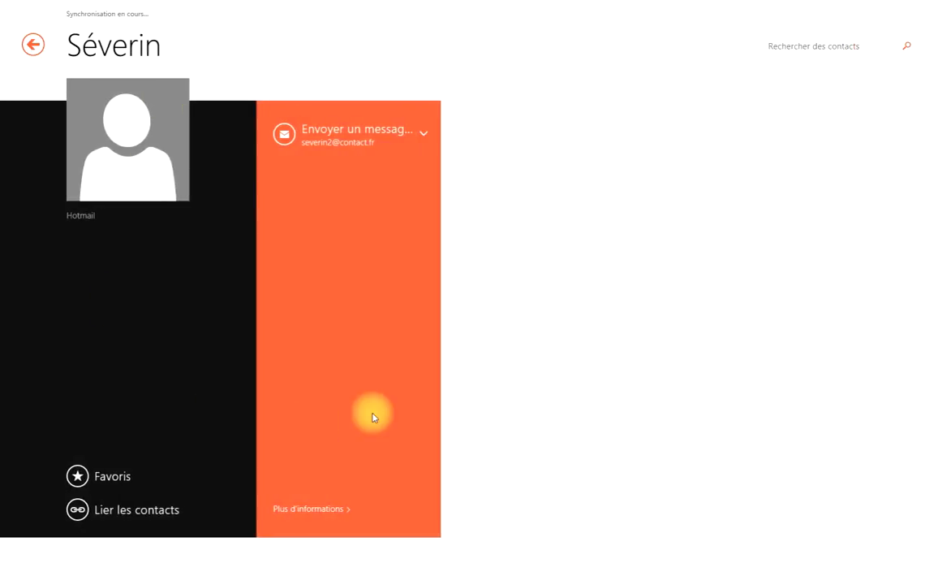
left_click(34, 48)
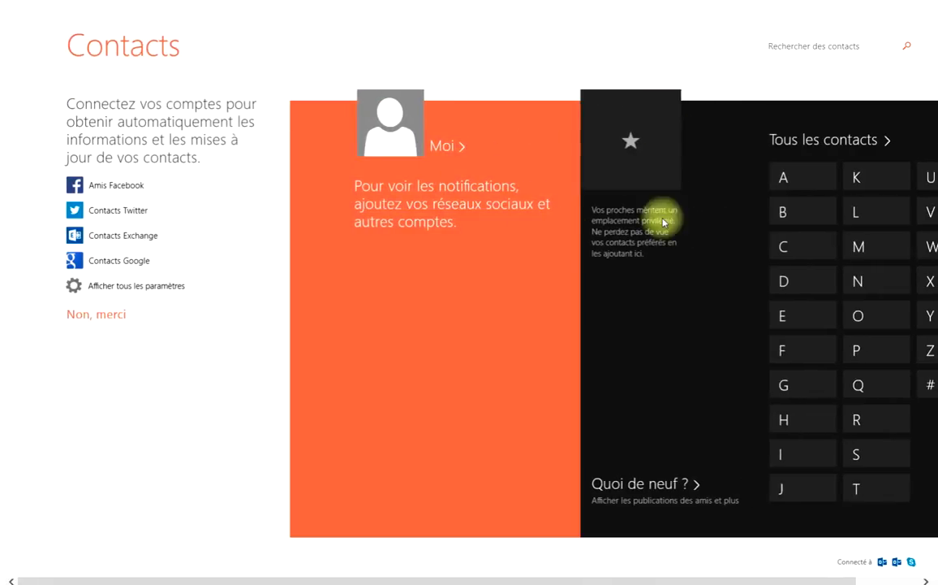
left_click(822, 142)
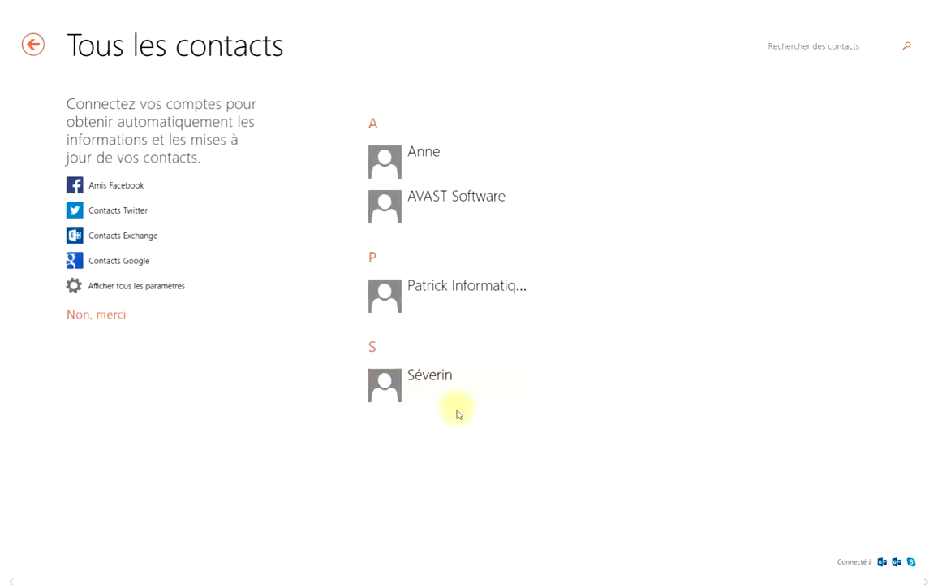
left_click(439, 396)
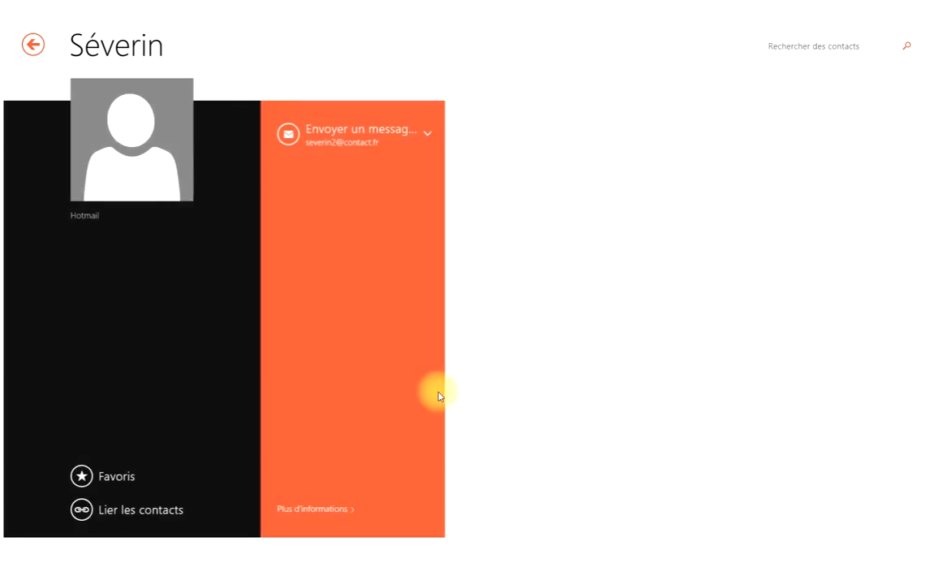